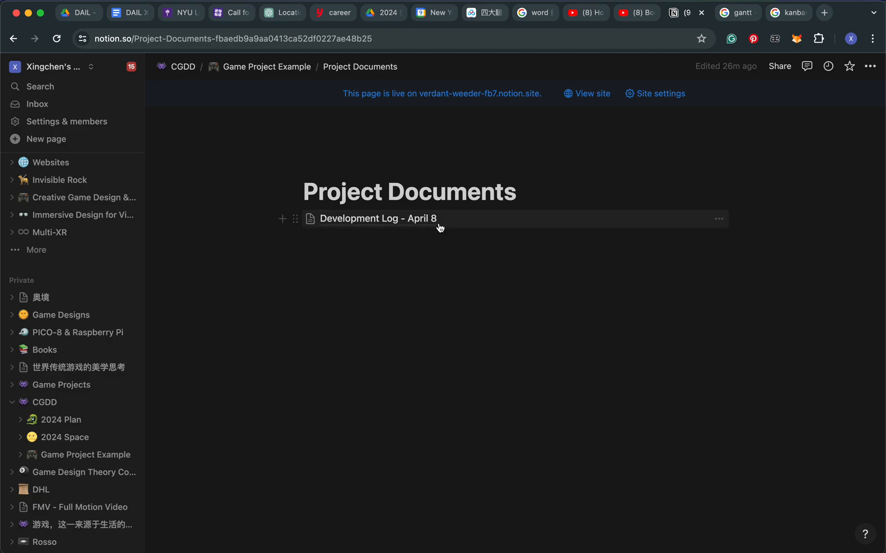
# Open the Development Log - April 8 page from Project Documents and start an empty line in its body
pyautogui.moveTo(370, 224)
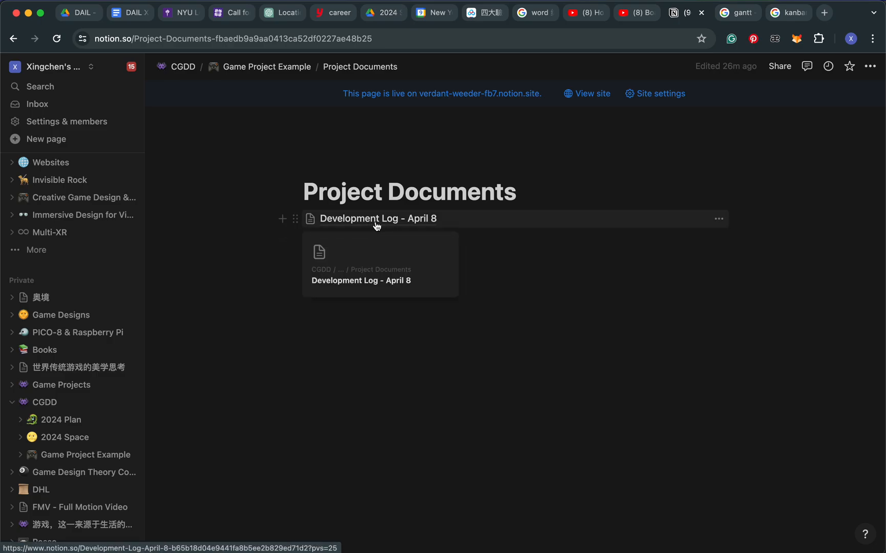
pyautogui.click(389, 220)
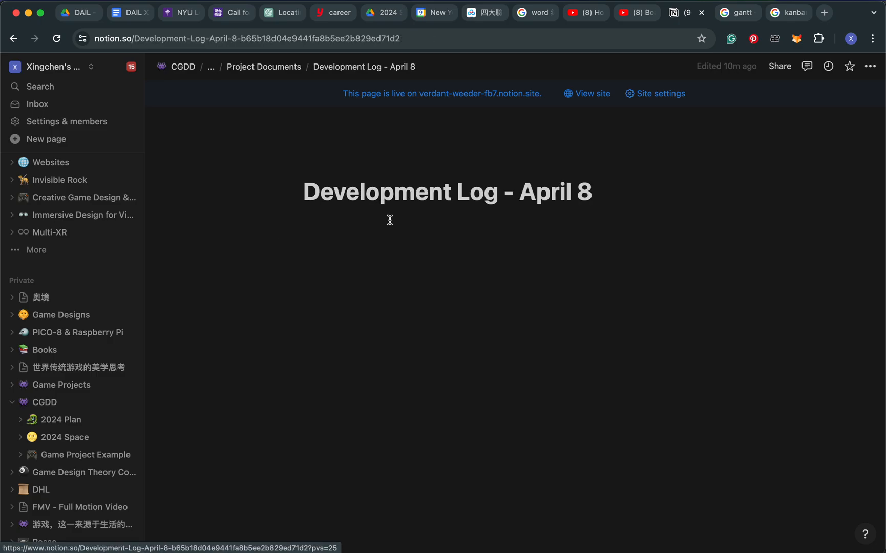
pyautogui.click(648, 201)
pyautogui.press('Return')
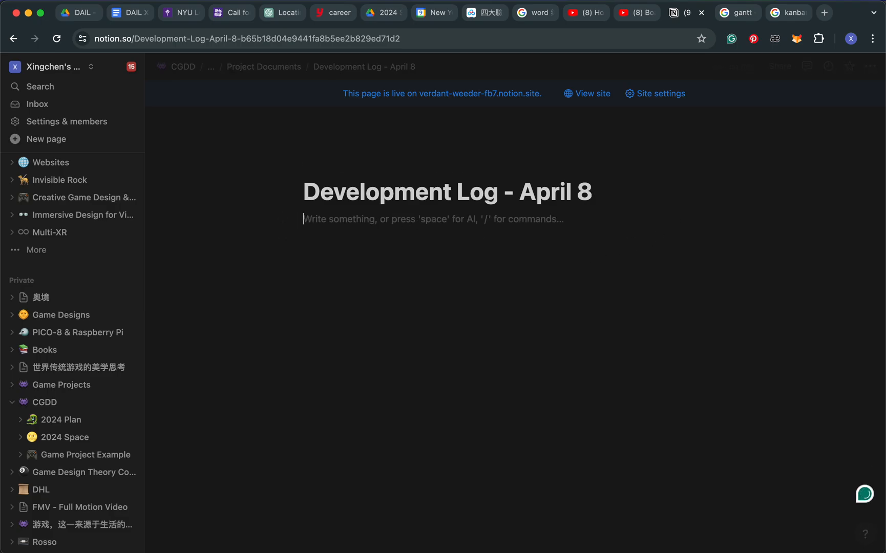
# Try out the placeholder text "sdhsha" in the log's body and erase it
pyautogui.write('sdhsha')
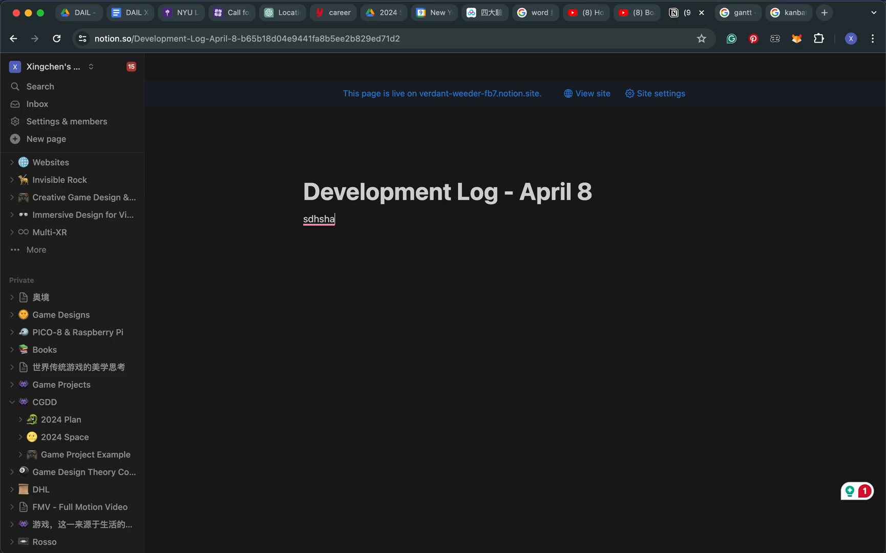
pyautogui.press('BackSpace')
pyautogui.press('BackSpace')
pyautogui.press('BackSpace')
pyautogui.press('BackSpace')
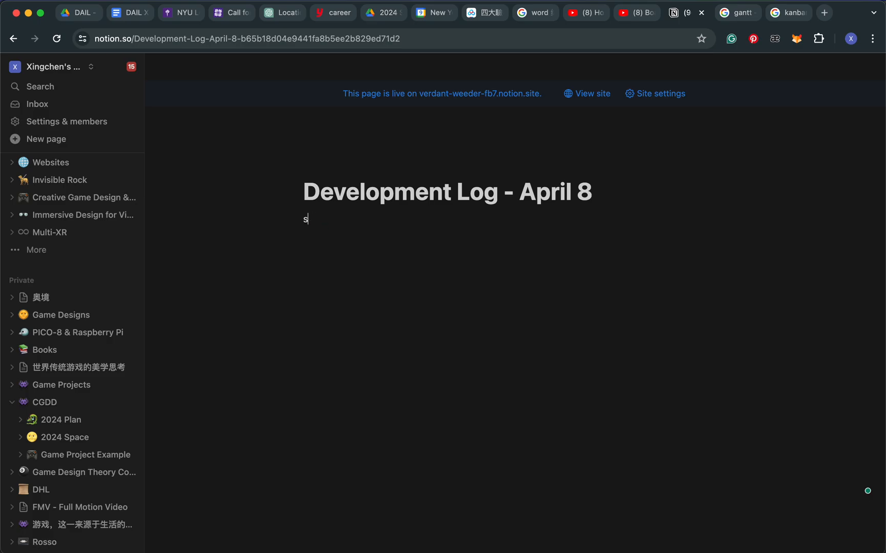
pyautogui.press('BackSpace')
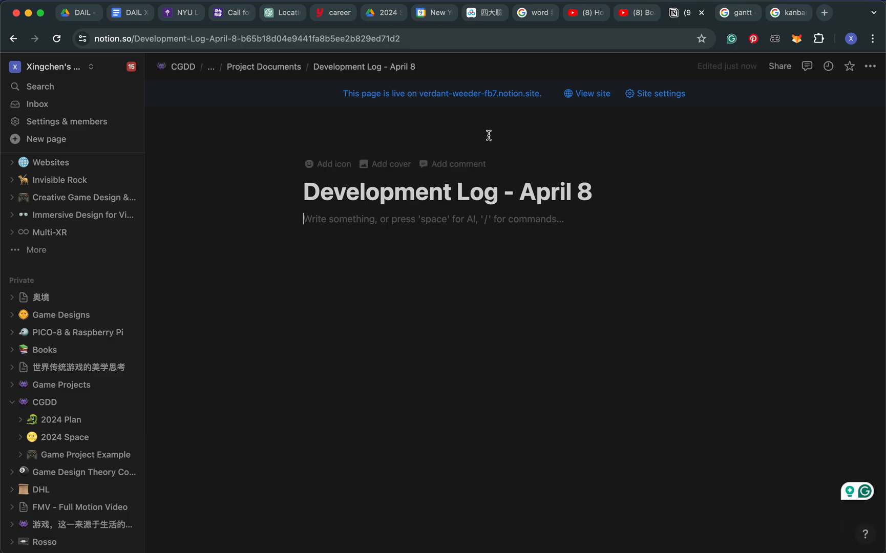
# Return to the Game Project Example page and review all columns of the Developing Tasks table
pyautogui.click(263, 66)
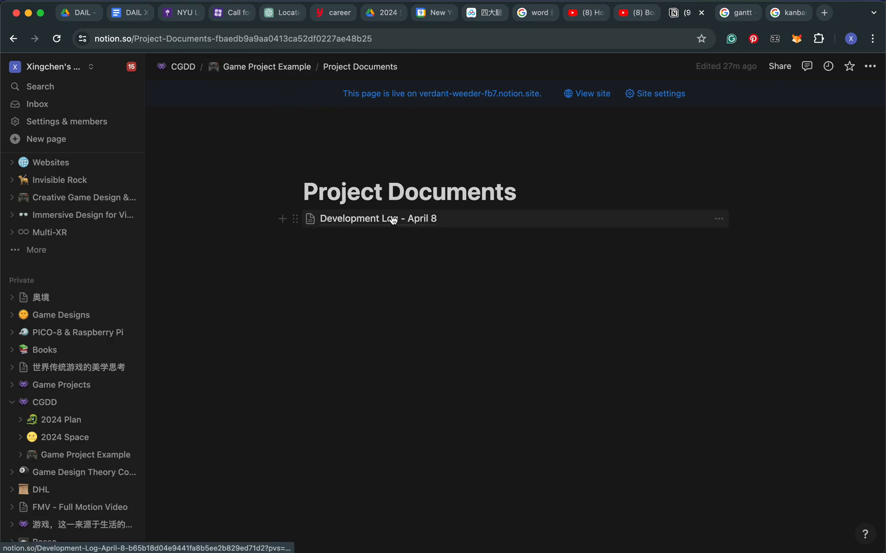
pyautogui.click(266, 66)
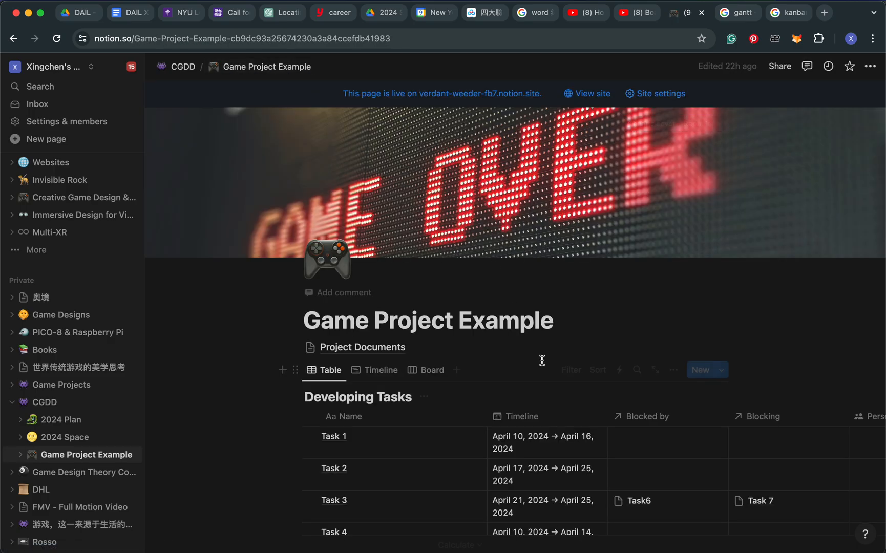
pyautogui.scroll(-5, 539, 359)
pyautogui.scroll(2, 542, 364)
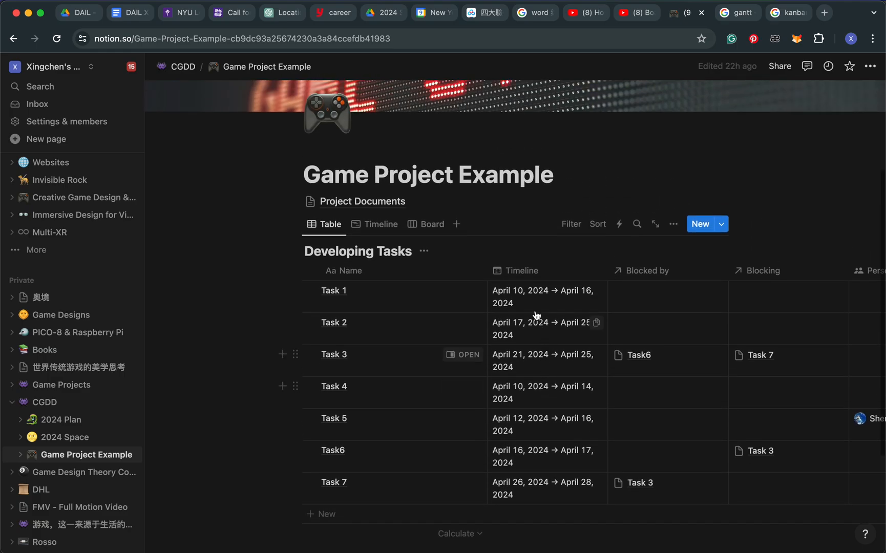
pyautogui.moveTo(336, 210)
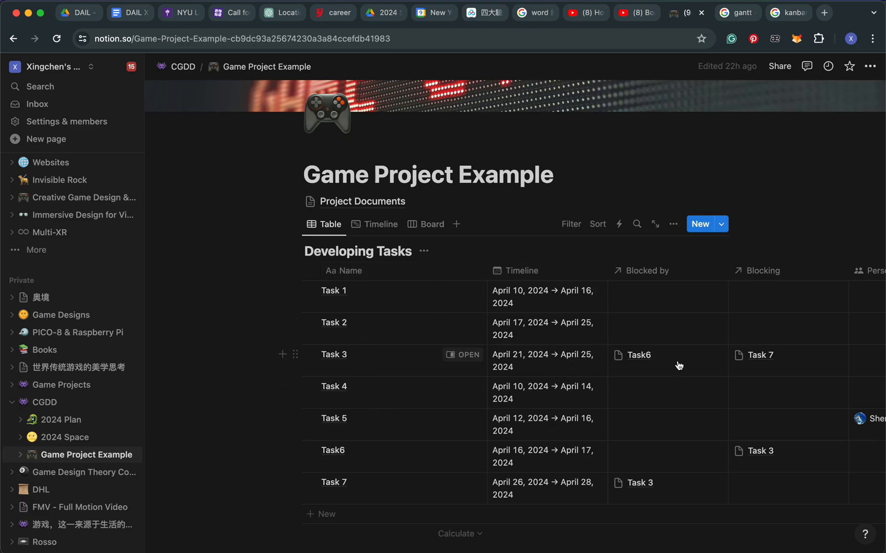
pyautogui.hscroll(5, 676, 364)
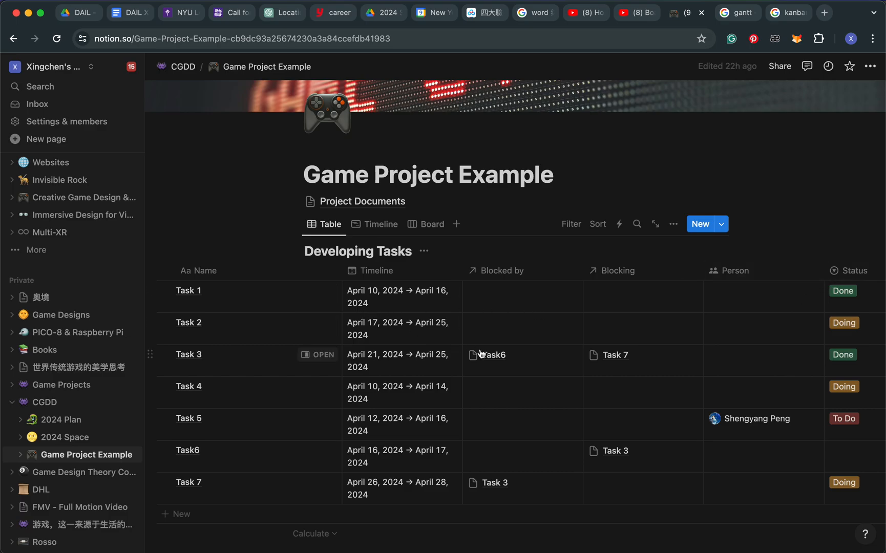
# Switch Developing Tasks to the timeline view and add a new task named Task 8
pyautogui.click(382, 225)
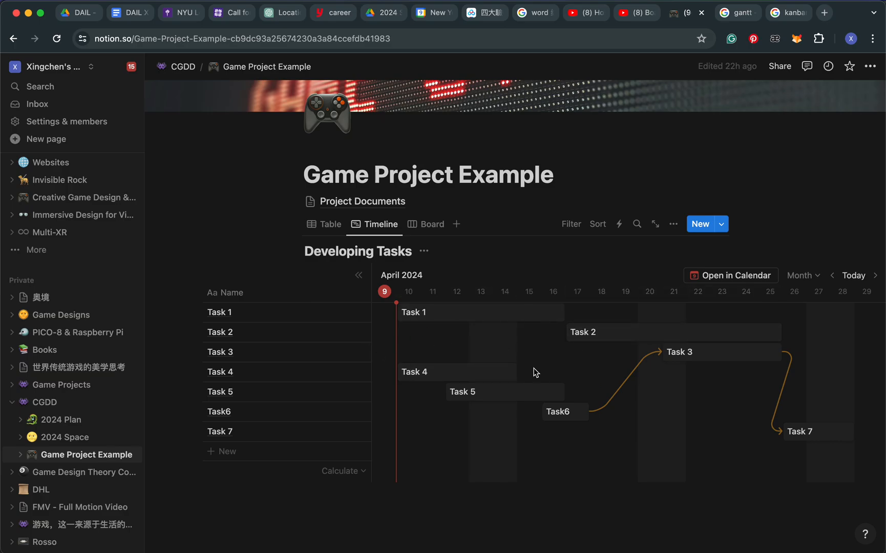
pyautogui.hscroll(-3, 533, 369)
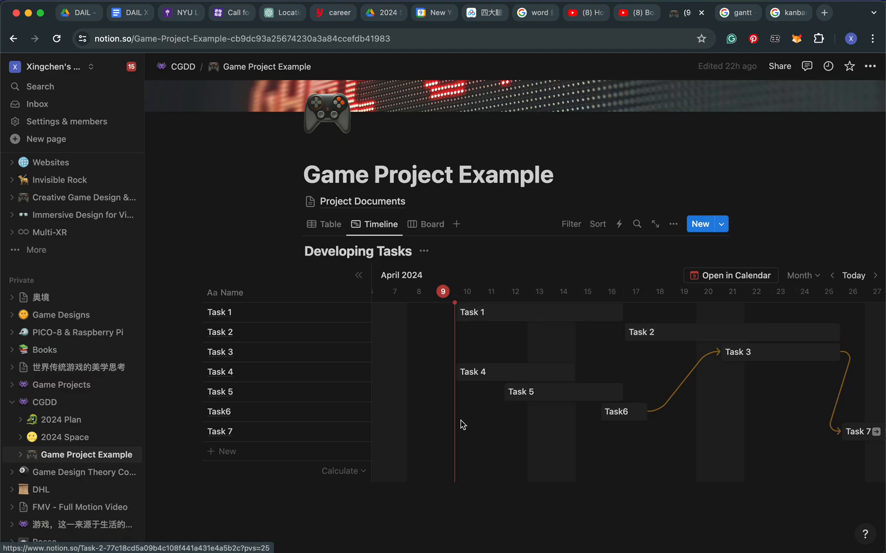
pyautogui.click(256, 458)
pyautogui.write('Task 8')
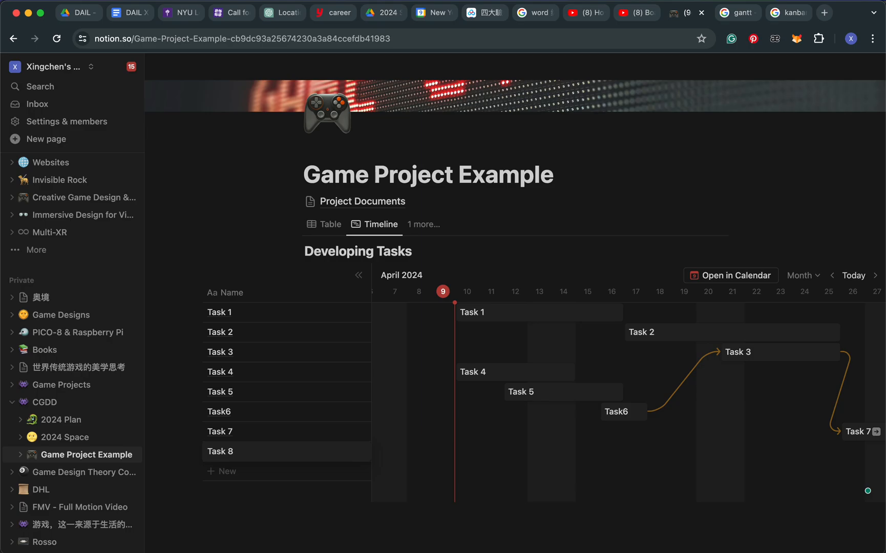
pyautogui.press('Escape')
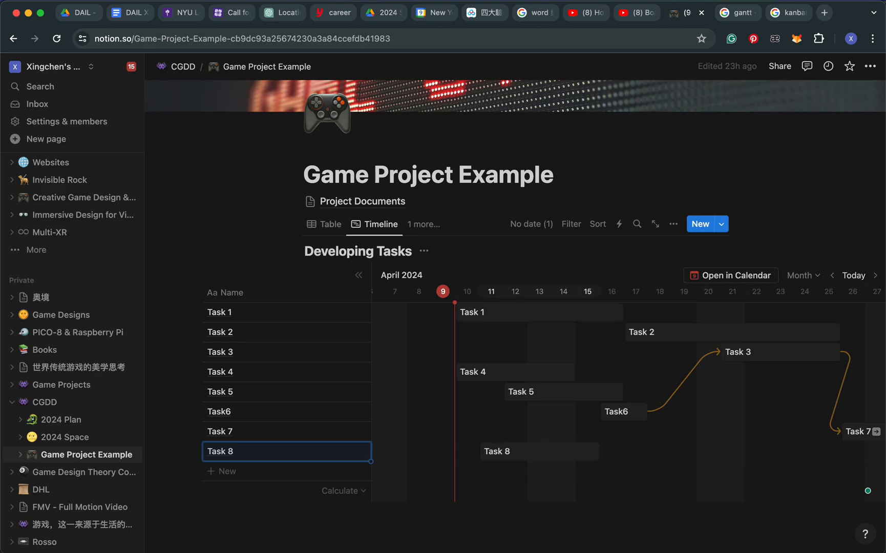
# Schedule Task 8 on the timeline from April 11 to April 13 and link it as blocking Task6
pyautogui.click(503, 454)
pyautogui.moveTo(599, 452); pyautogui.dragTo(552, 448)
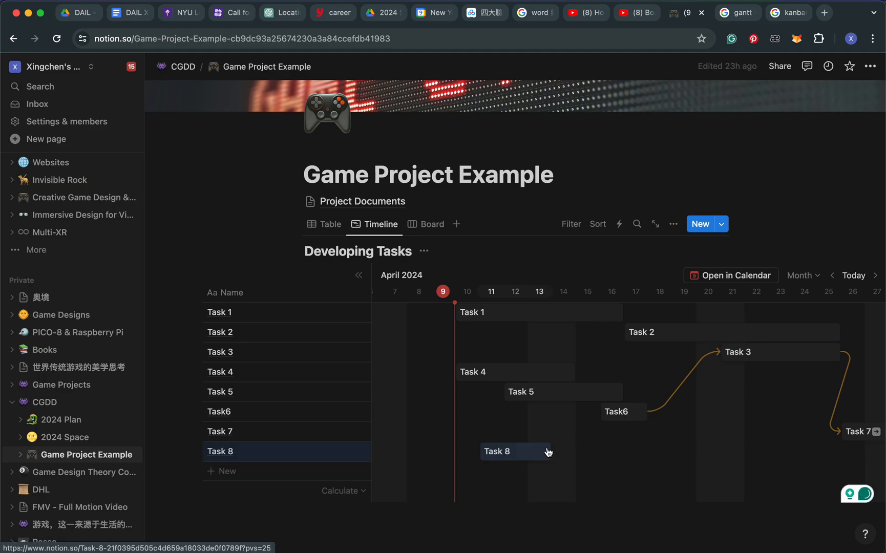
pyautogui.moveTo(562, 456)
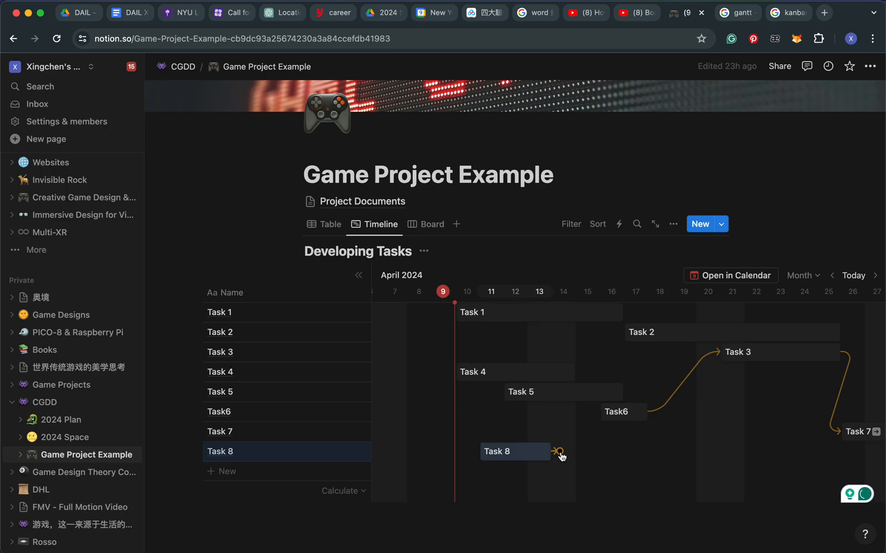
pyautogui.moveTo(560, 452); pyautogui.dragTo(599, 413)
# Set Task 8's status to To Do and assign it to the team member already responsible for Task 5
pyautogui.click(522, 456)
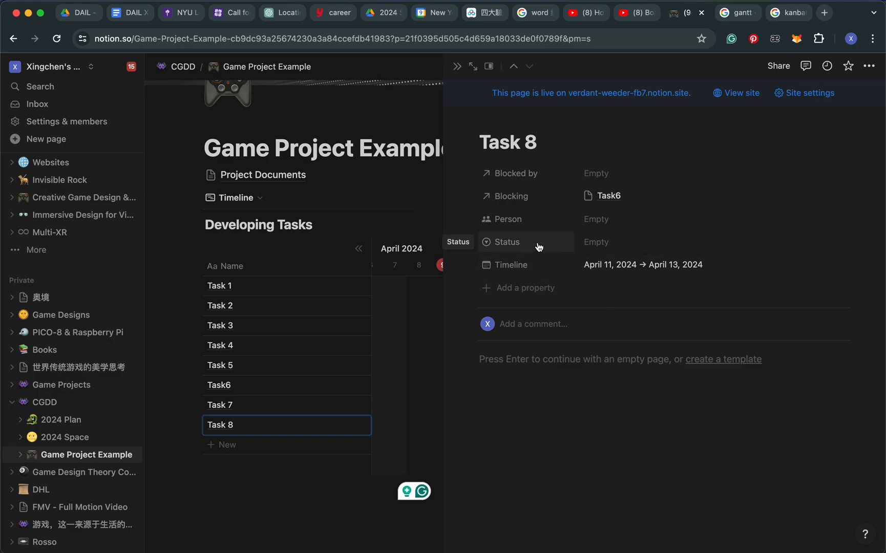
pyautogui.click(617, 242)
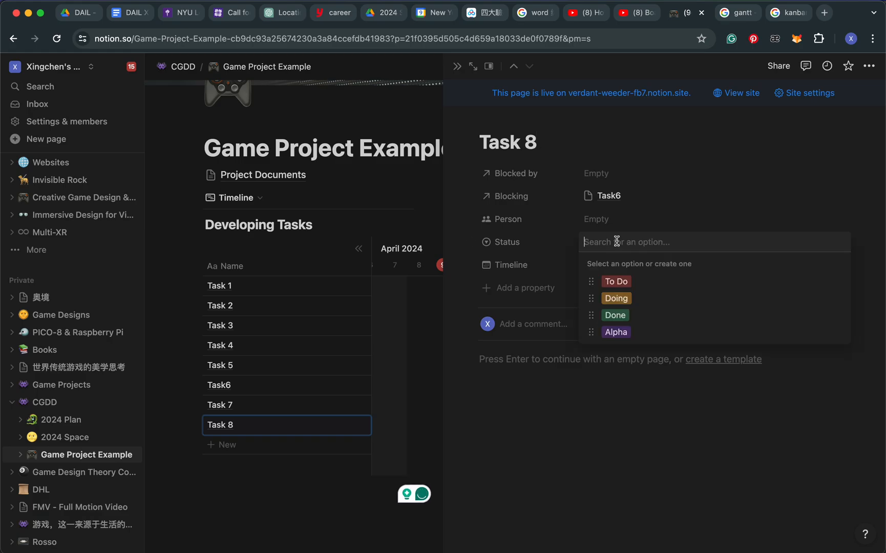
pyautogui.click(617, 282)
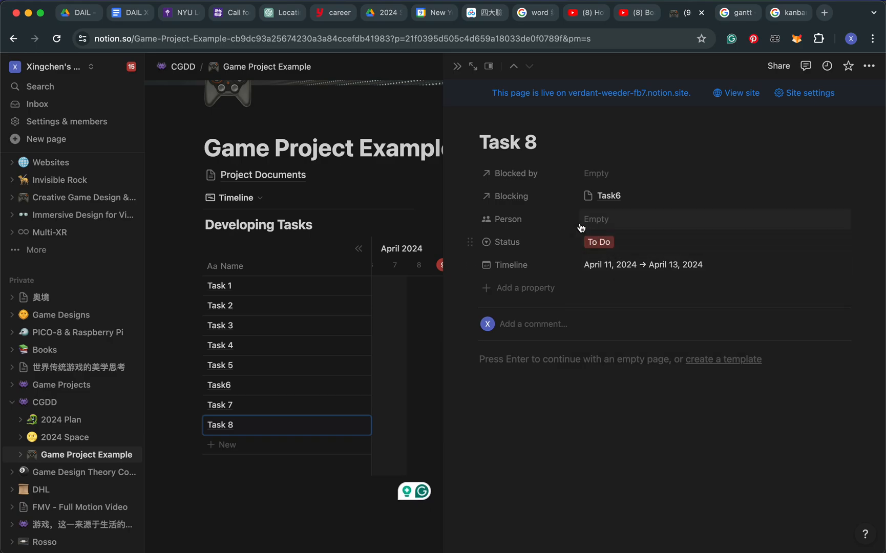
pyautogui.click(599, 219)
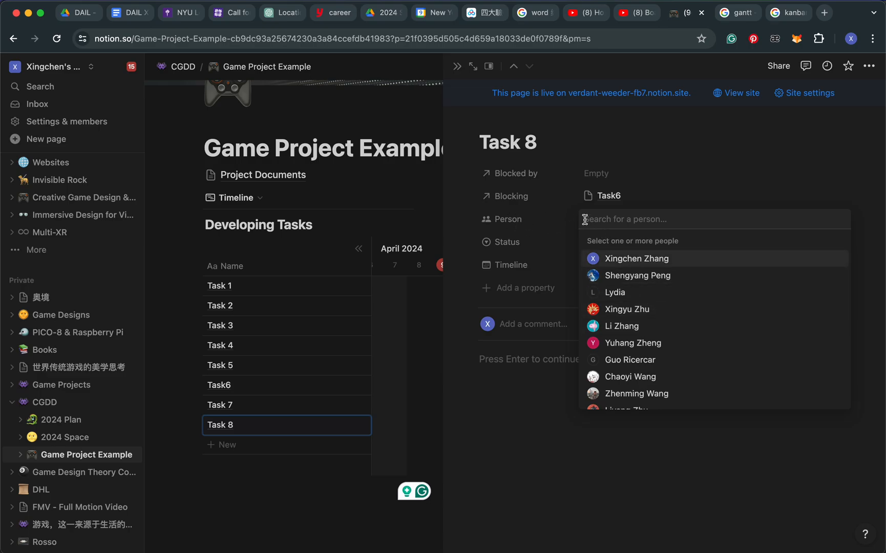
pyautogui.click(628, 276)
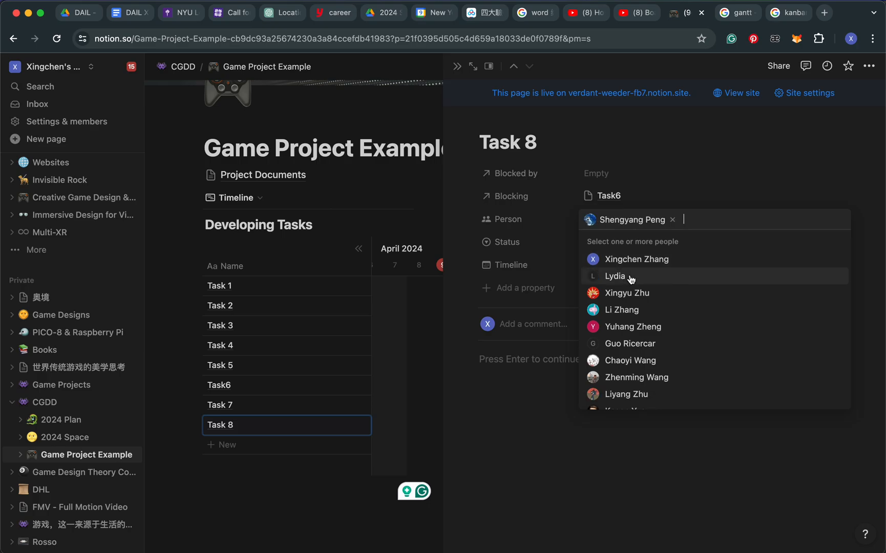
pyautogui.click(622, 475)
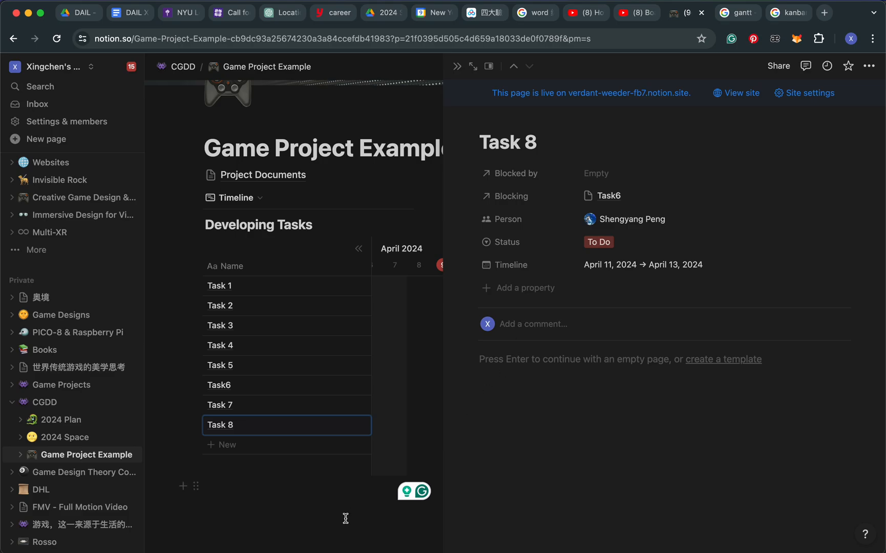
pyautogui.click(350, 538)
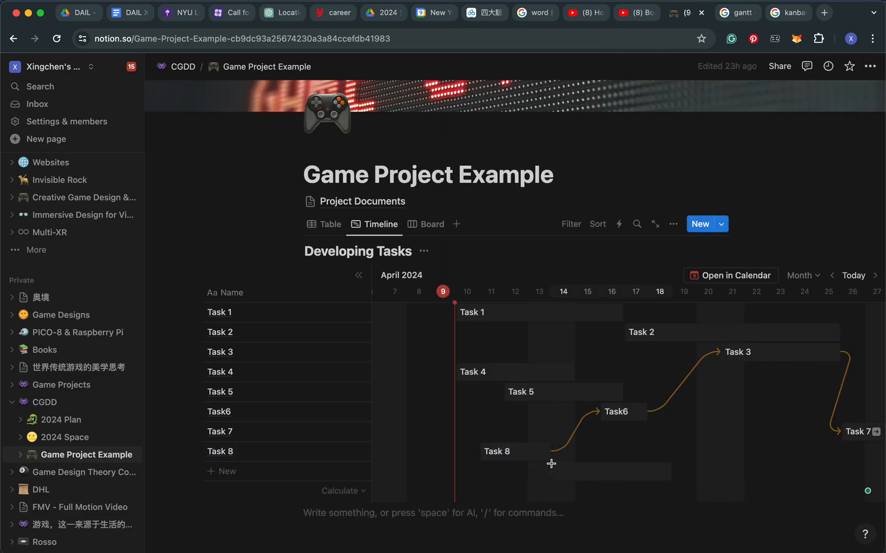
# Switch Developing Tasks to the board view and look through its status groups
pyautogui.click(429, 224)
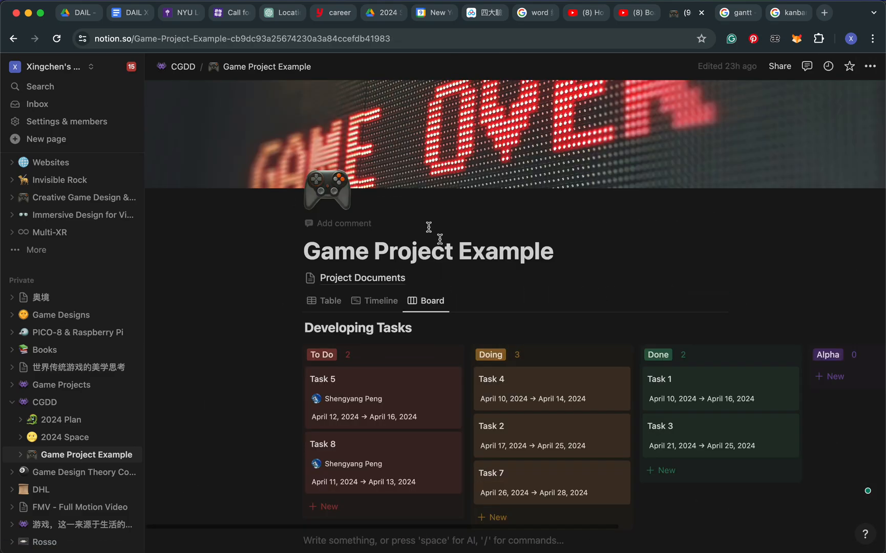
pyautogui.scroll(-3, 551, 412)
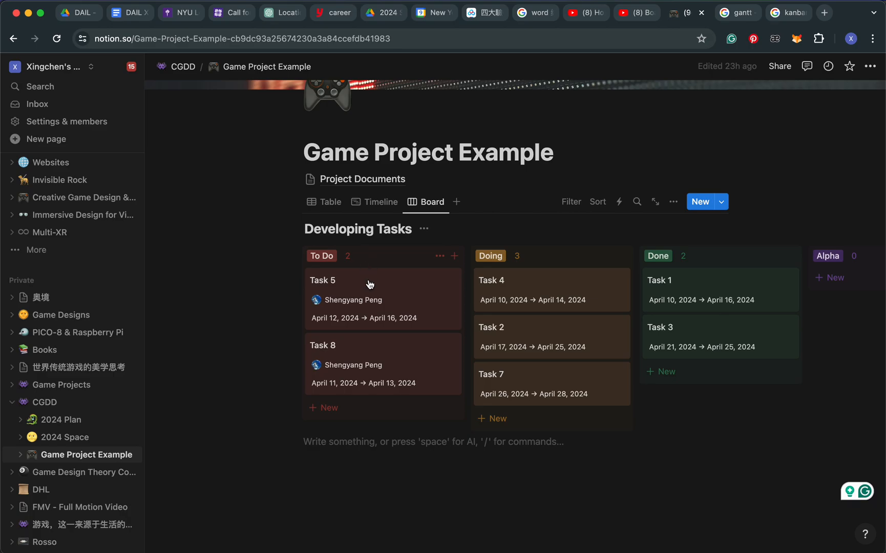
pyautogui.hscroll(2, 545, 372)
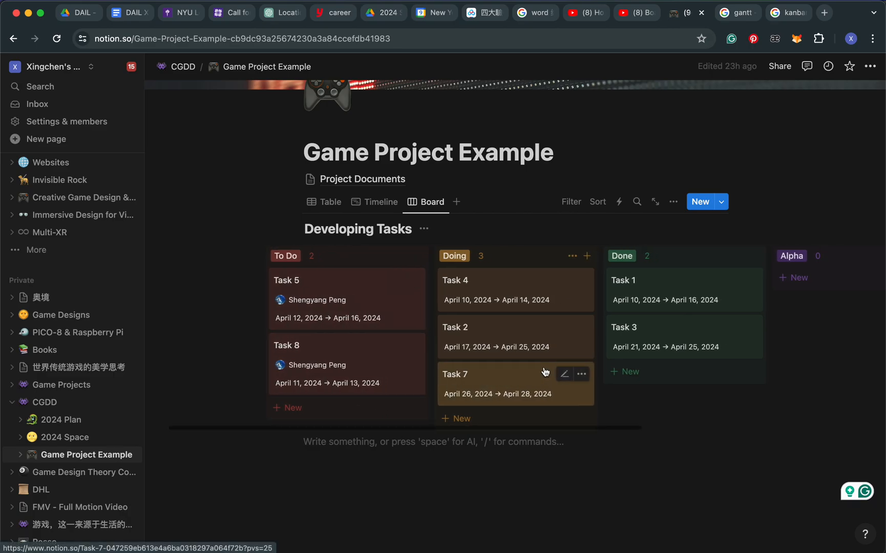
pyautogui.hscroll(6, 546, 368)
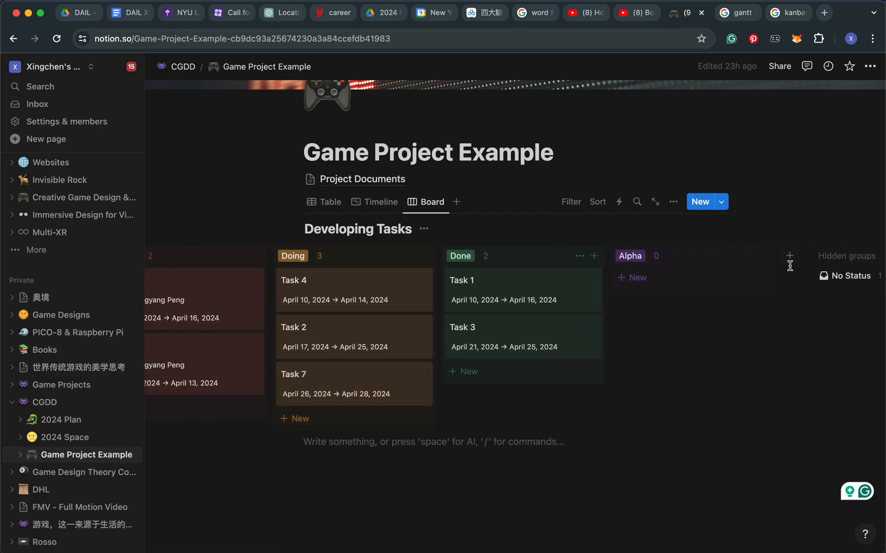
# Add a new status group named Beta to the board and look over its colour options
pyautogui.click(790, 257)
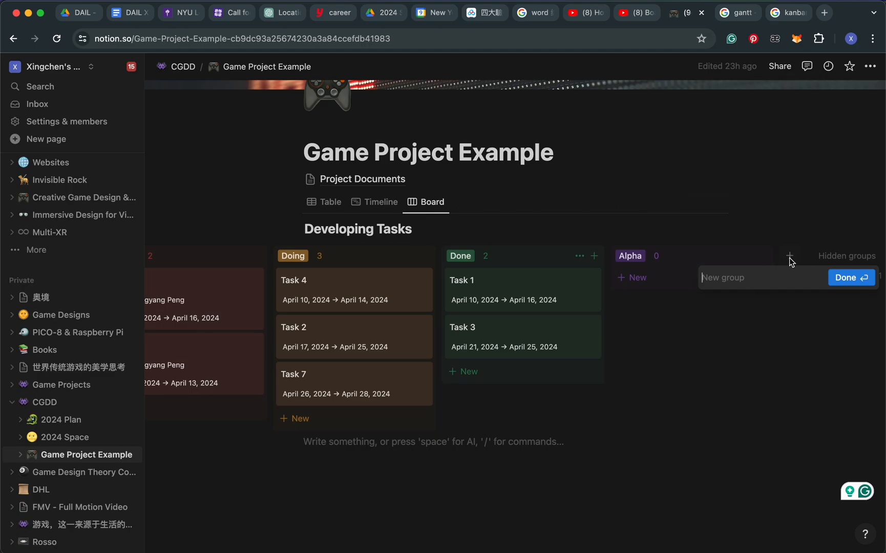
pyautogui.write('bes')
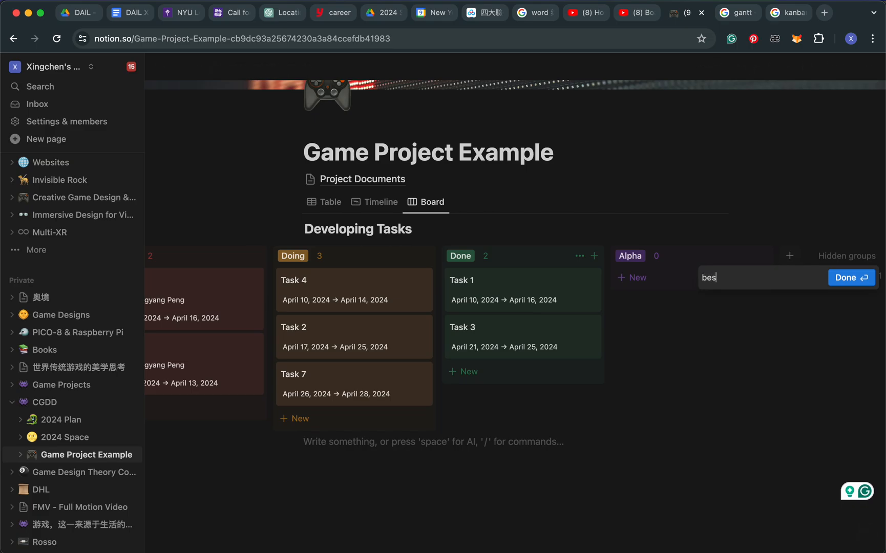
pyautogui.press('BackSpace')
pyautogui.write('Beta')
pyautogui.press('Return')
pyautogui.hscroll(2, 834, 310)
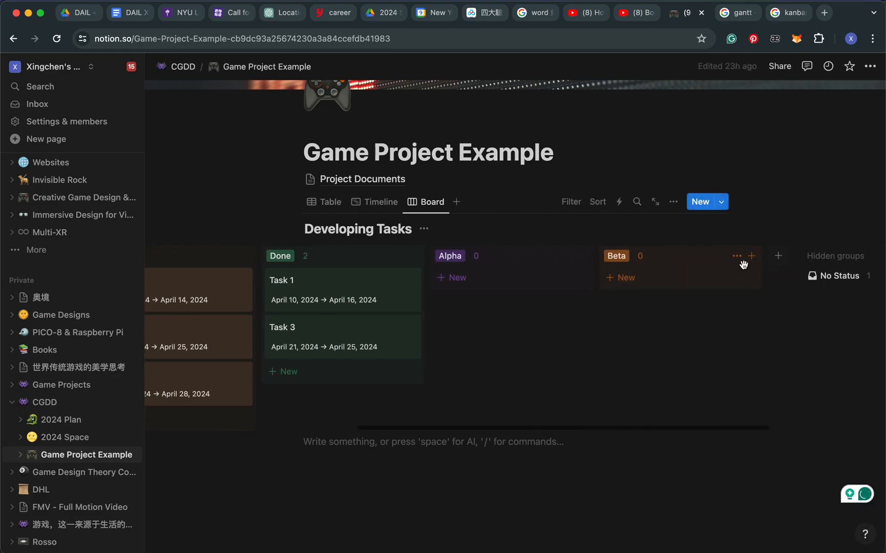
pyautogui.click(736, 255)
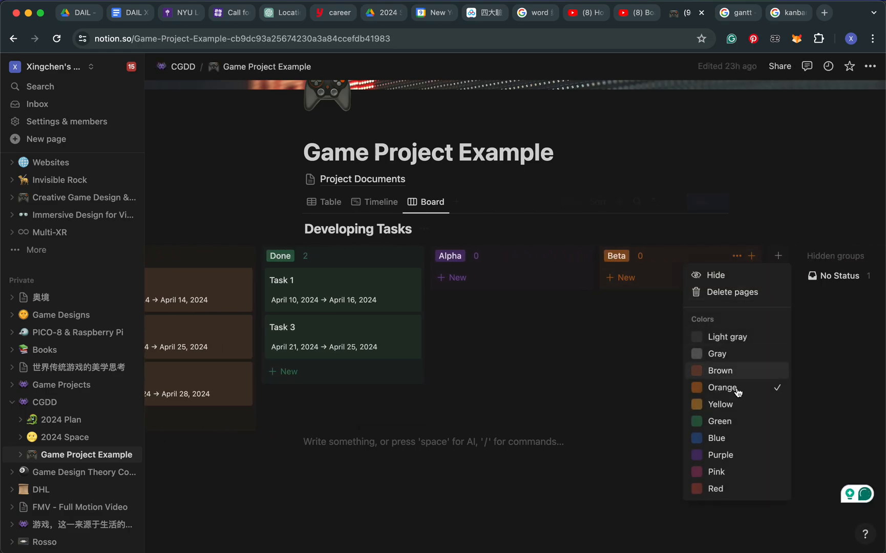
pyautogui.click(655, 335)
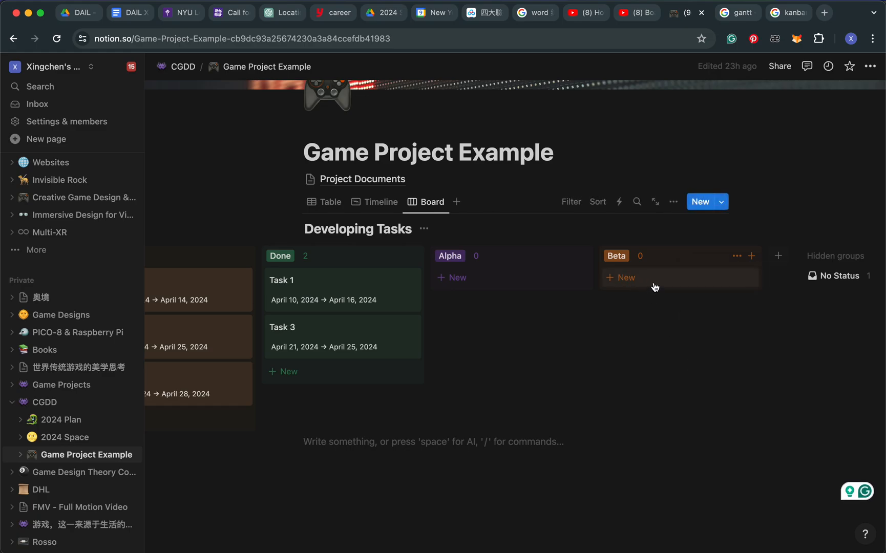
# Move the Task 3 card from the Done group to the Beta group
pyautogui.hscroll(-4, 589, 340)
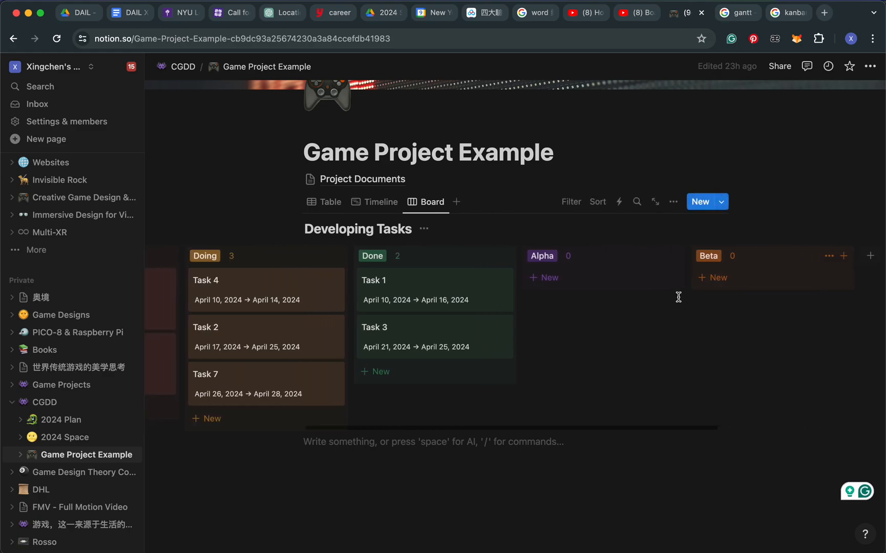
pyautogui.moveTo(388, 330); pyautogui.dragTo(748, 278)
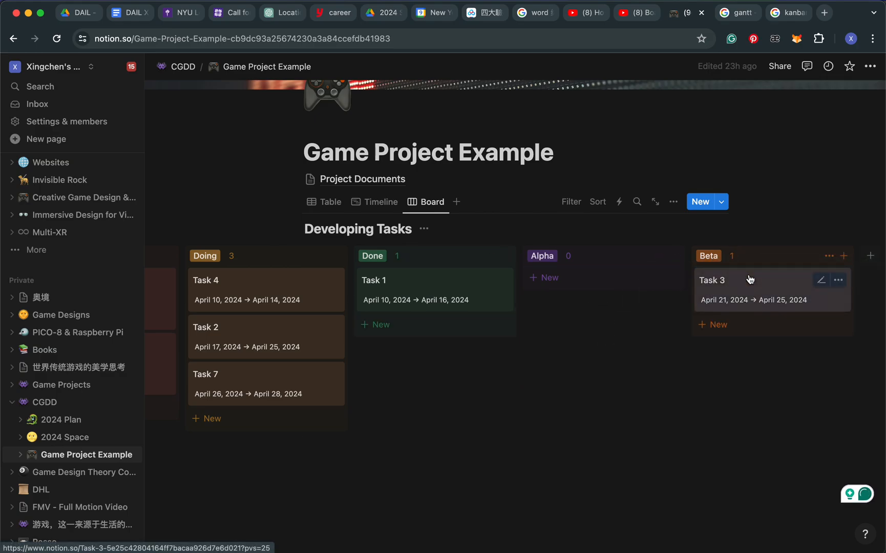
# Look over the Developing Tasks rows in the table view and the status groups in the board view
pyautogui.click(328, 203)
pyautogui.scroll(-5, 552, 476)
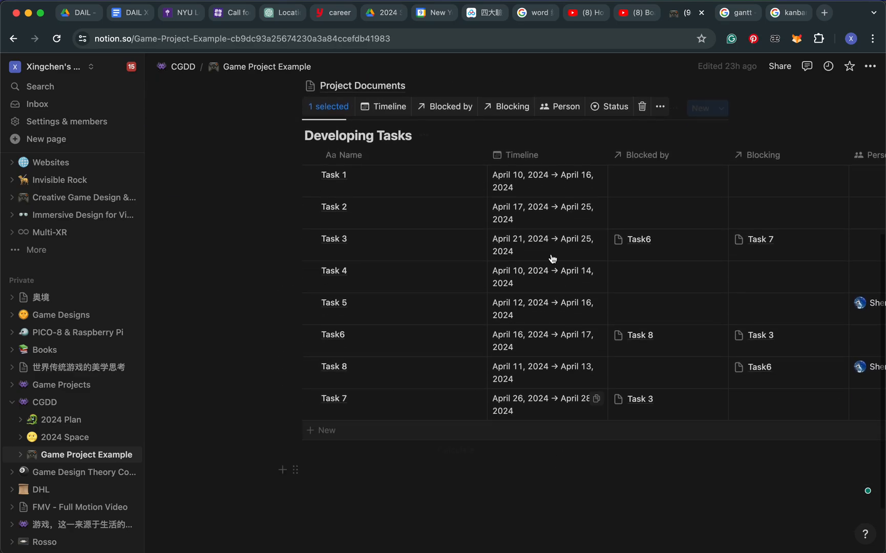
pyautogui.scroll(3, 418, 136)
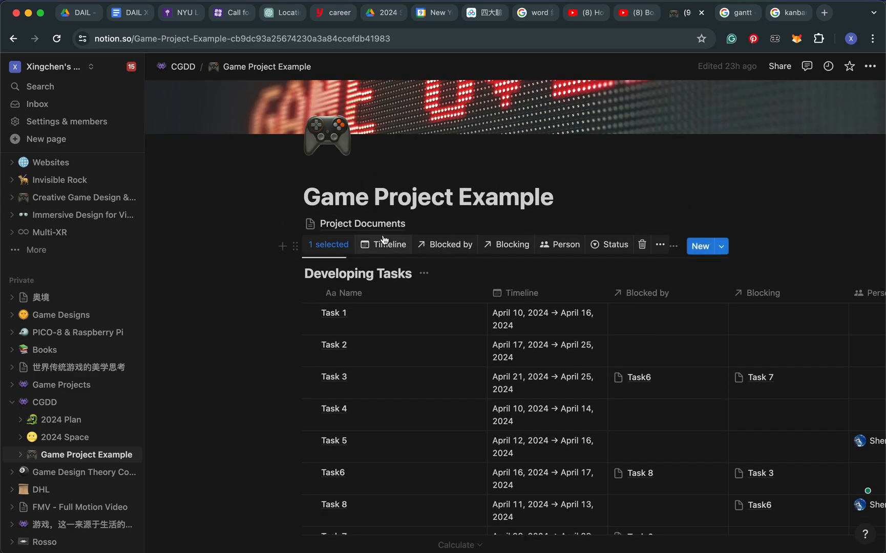
pyautogui.click(283, 263)
pyautogui.click(428, 247)
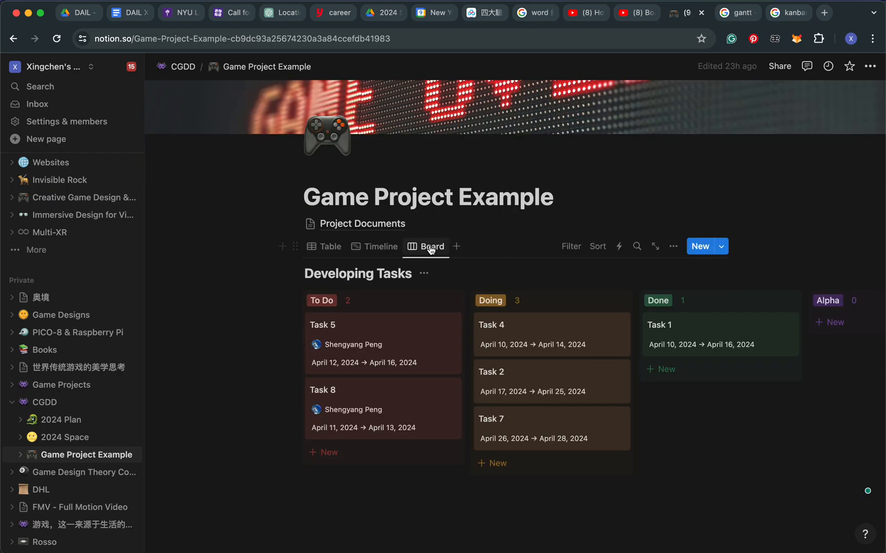
pyautogui.hscroll(5, 673, 365)
pyautogui.hscroll(-3, 672, 361)
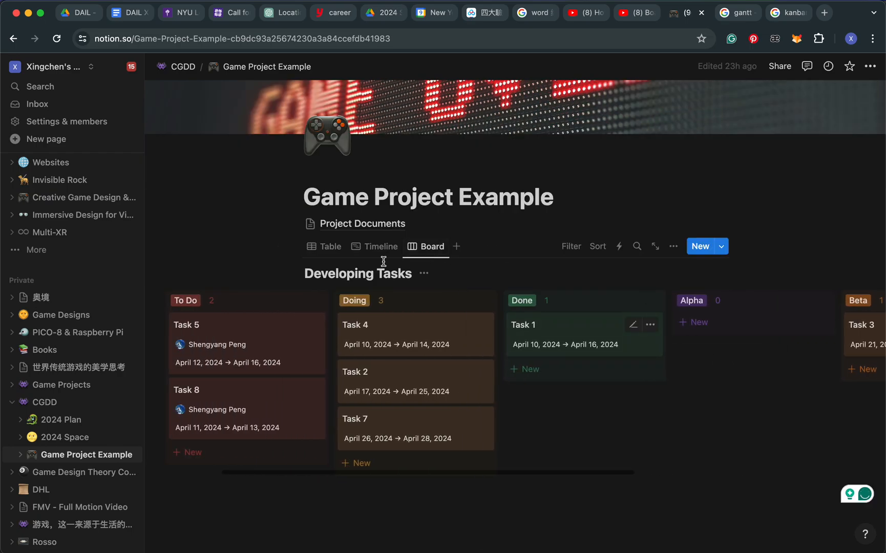
# Return Developing Tasks to the table view and check the Status column, including Task 3's entry
pyautogui.click(331, 246)
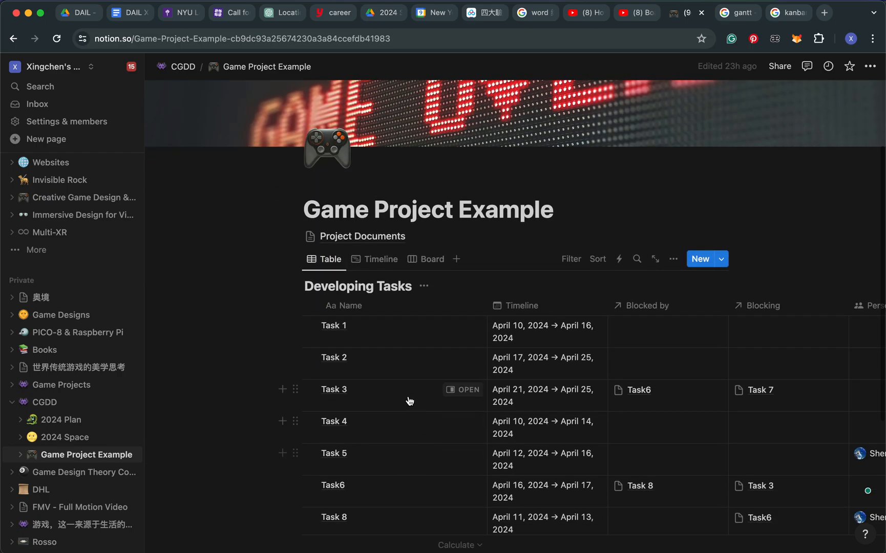
pyautogui.hscroll(7, 644, 391)
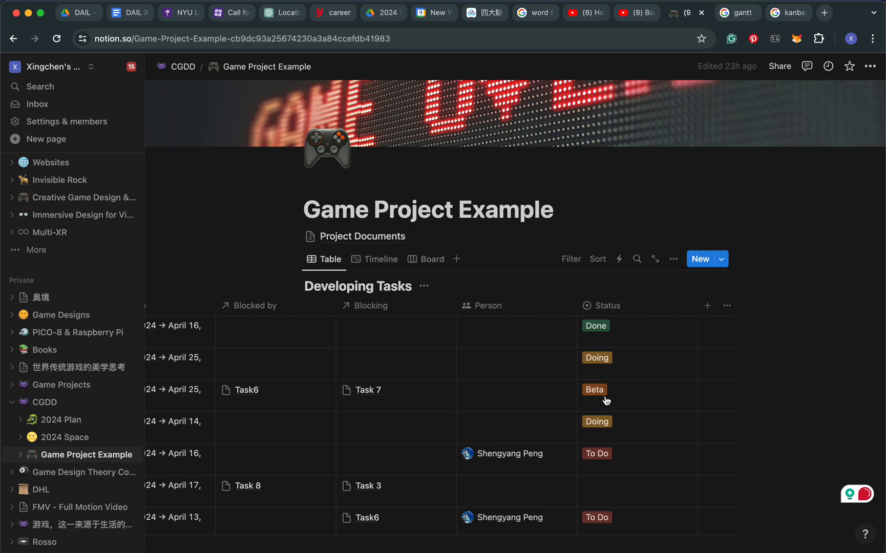
pyautogui.hscroll(-10, 606, 399)
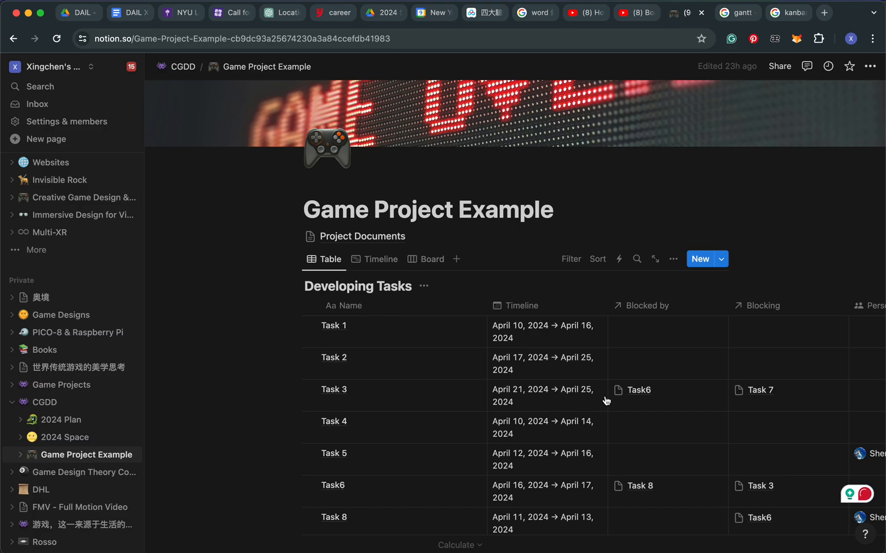
# Switch Developing Tasks to the timeline view and examine the April 2024 task bars and their dependency arrows
pyautogui.click(377, 259)
pyautogui.hscroll(-2, 565, 445)
pyautogui.hscroll(4, 565, 445)
pyautogui.hscroll(2, 565, 445)
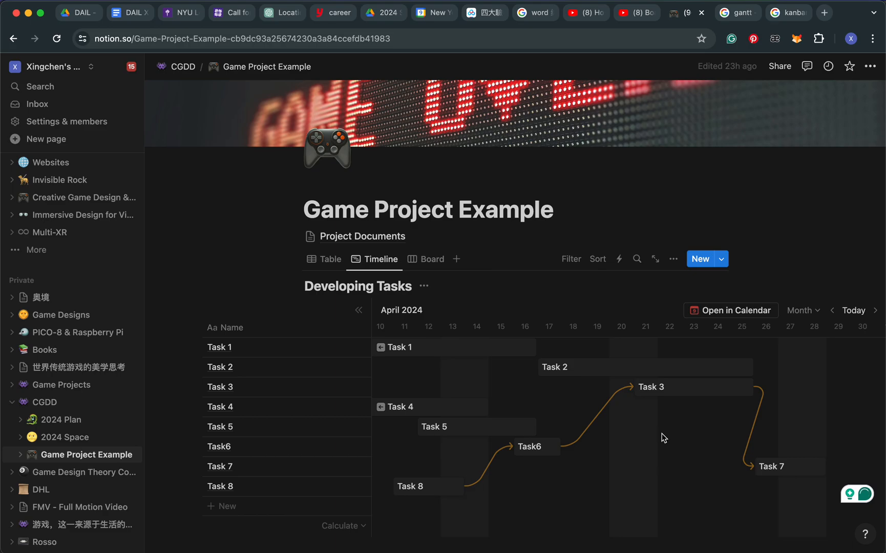
pyautogui.hscroll(-2, 663, 437)
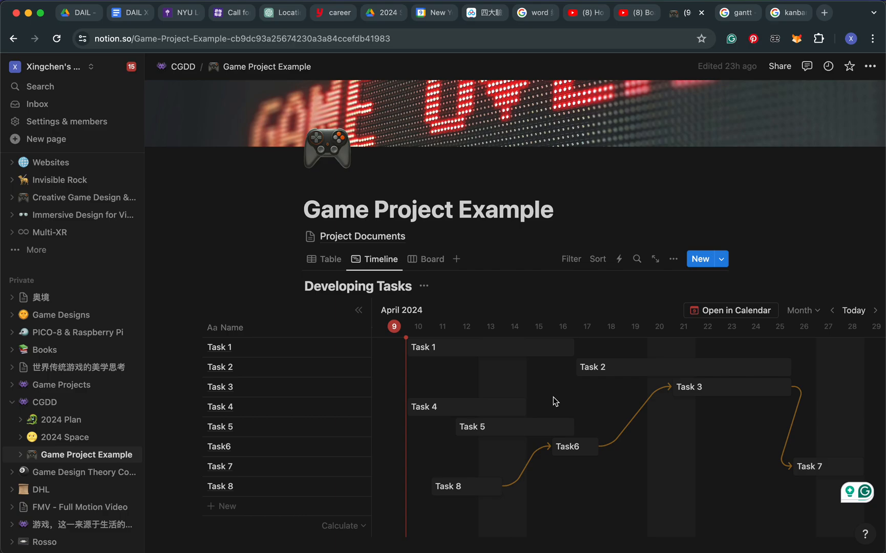
pyautogui.hscroll(2, 640, 422)
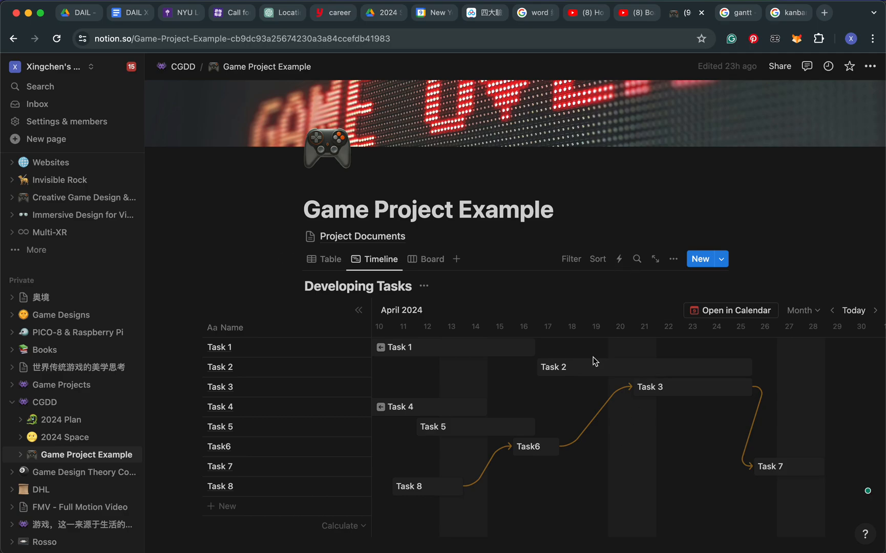
pyautogui.scroll(-3, 594, 361)
pyautogui.scroll(4, 593, 361)
pyautogui.scroll(-5, 609, 328)
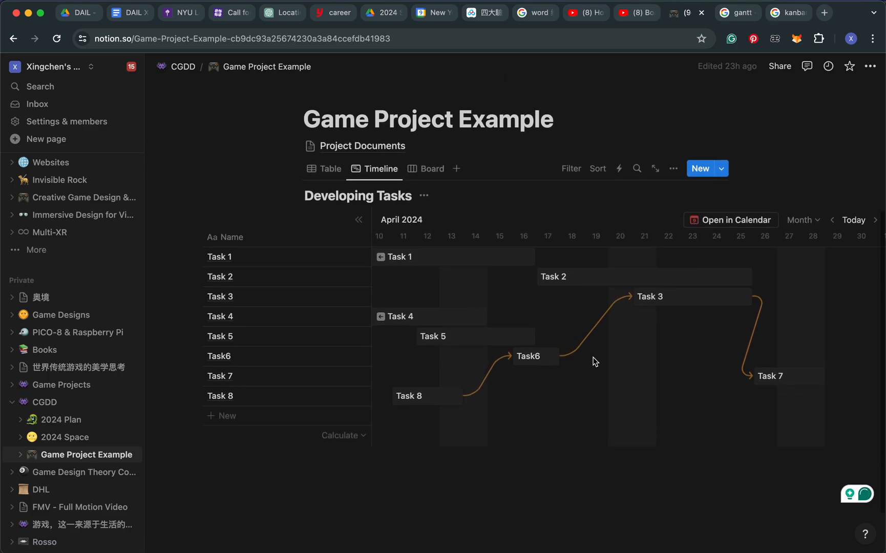
pyautogui.scroll(4, 624, 283)
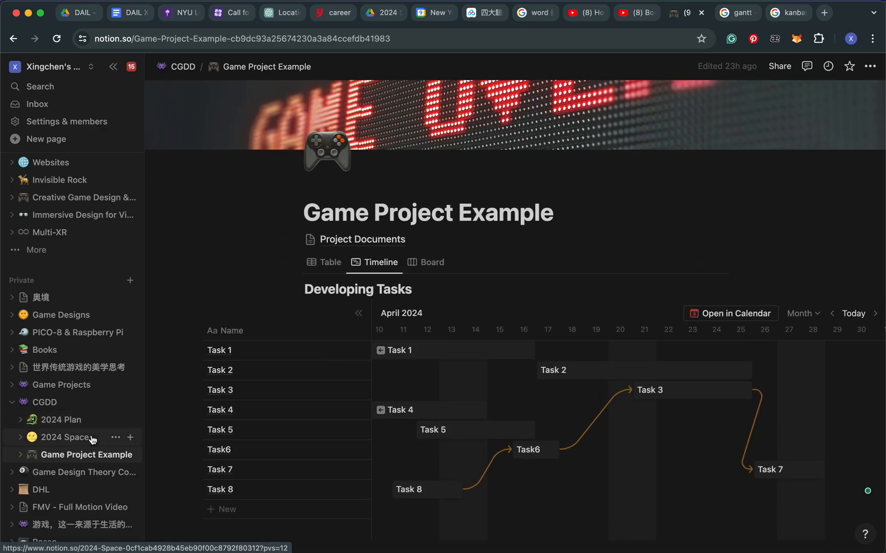
pyautogui.scroll(-3, 91, 440)
pyautogui.scroll(-5, 91, 439)
pyautogui.scroll(15, 91, 439)
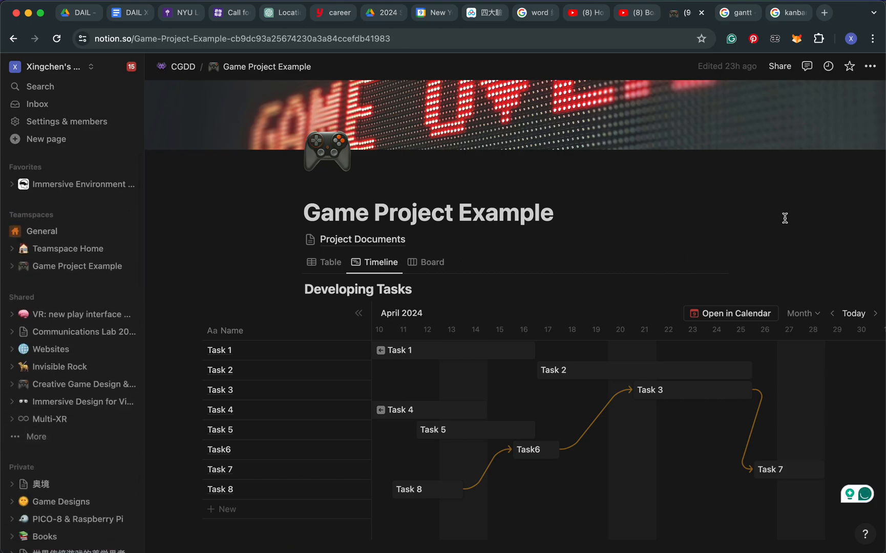
# Open the live public site of Game Project Example from its publishing options and look through the page
pyautogui.click(779, 66)
pyautogui.click(642, 92)
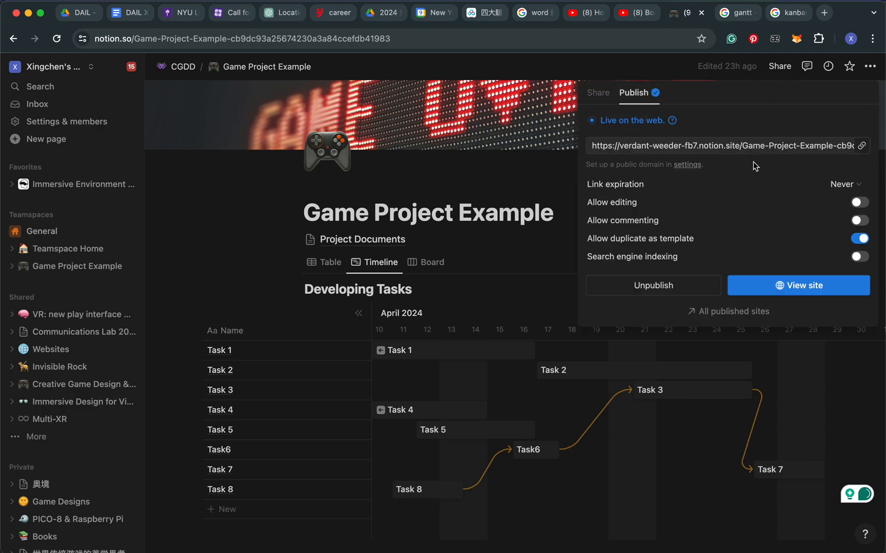
pyautogui.click(804, 285)
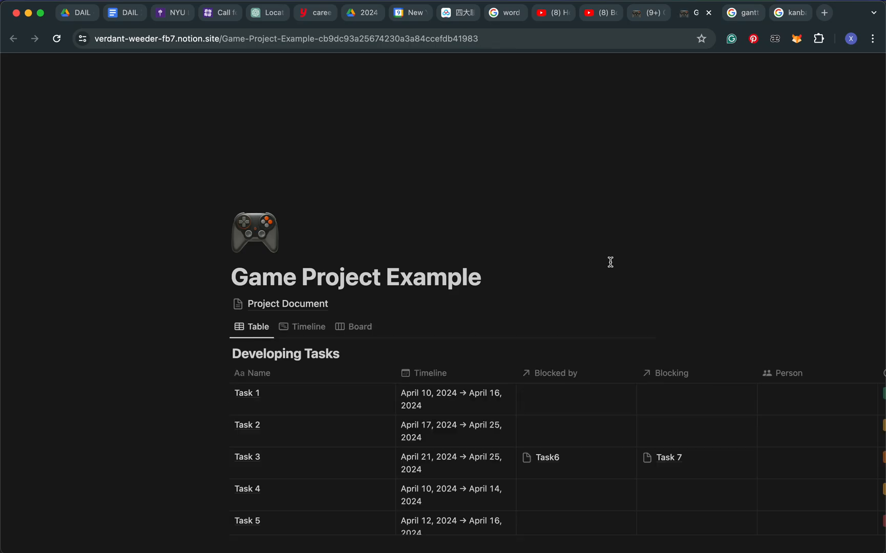
pyautogui.scroll(-5, 555, 318)
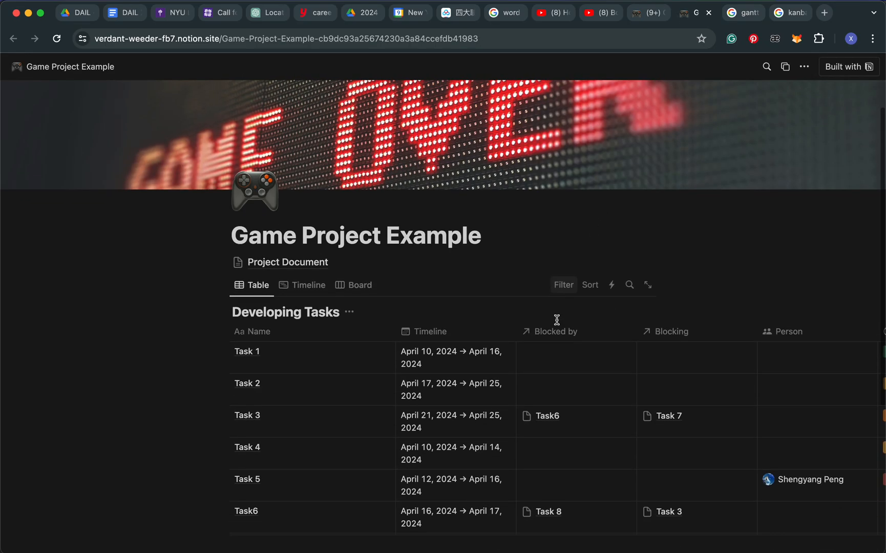
pyautogui.scroll(3, 556, 322)
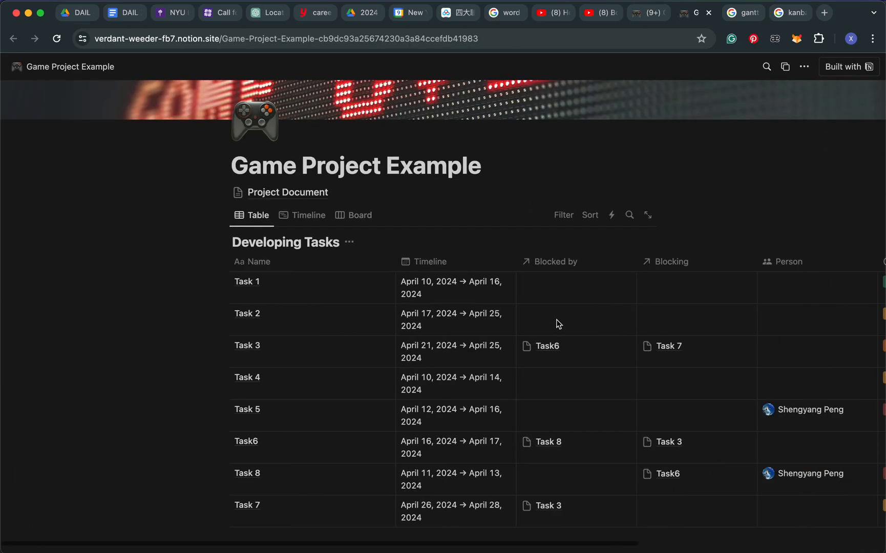
pyautogui.scroll(3, 556, 321)
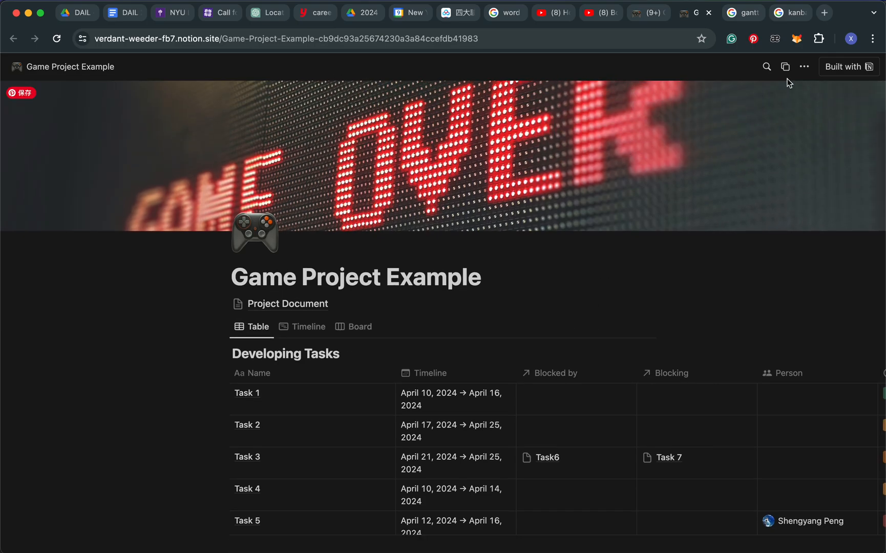
# Duplicate the published Game Project Example page into the General teamspace and look over the copied task table
pyautogui.click(786, 69)
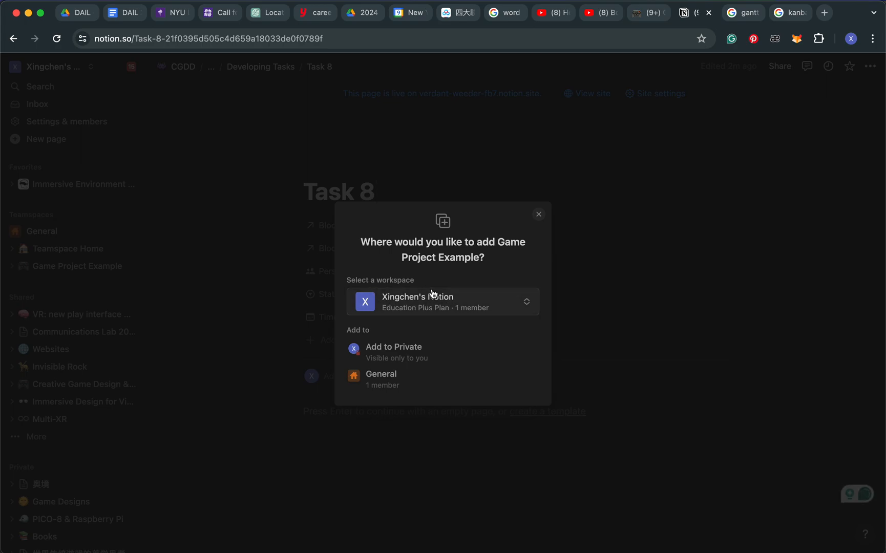
pyautogui.moveTo(379, 357)
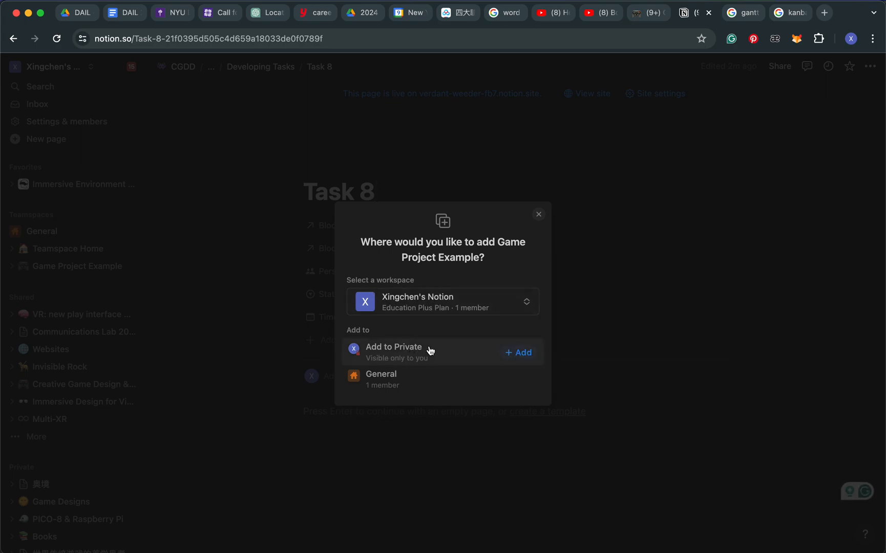
pyautogui.click(454, 379)
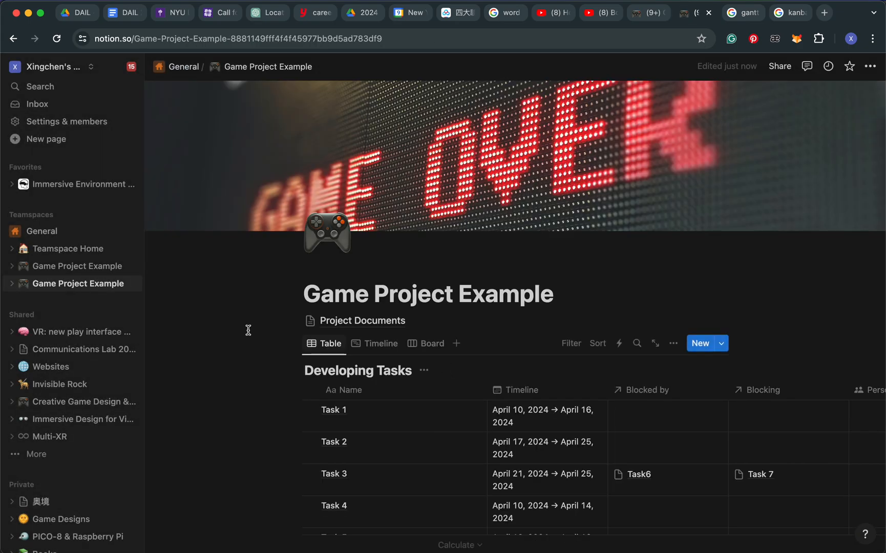
pyautogui.scroll(-5, 489, 359)
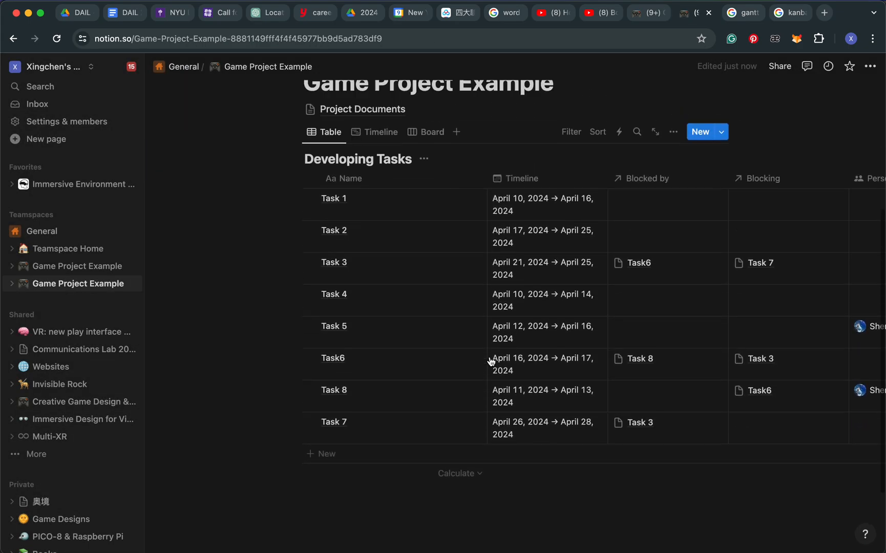
pyautogui.scroll(2, 490, 361)
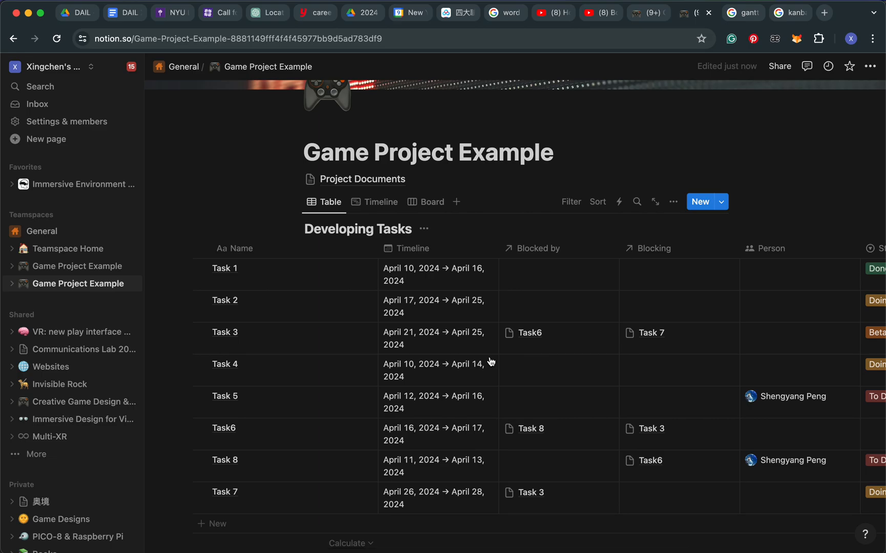